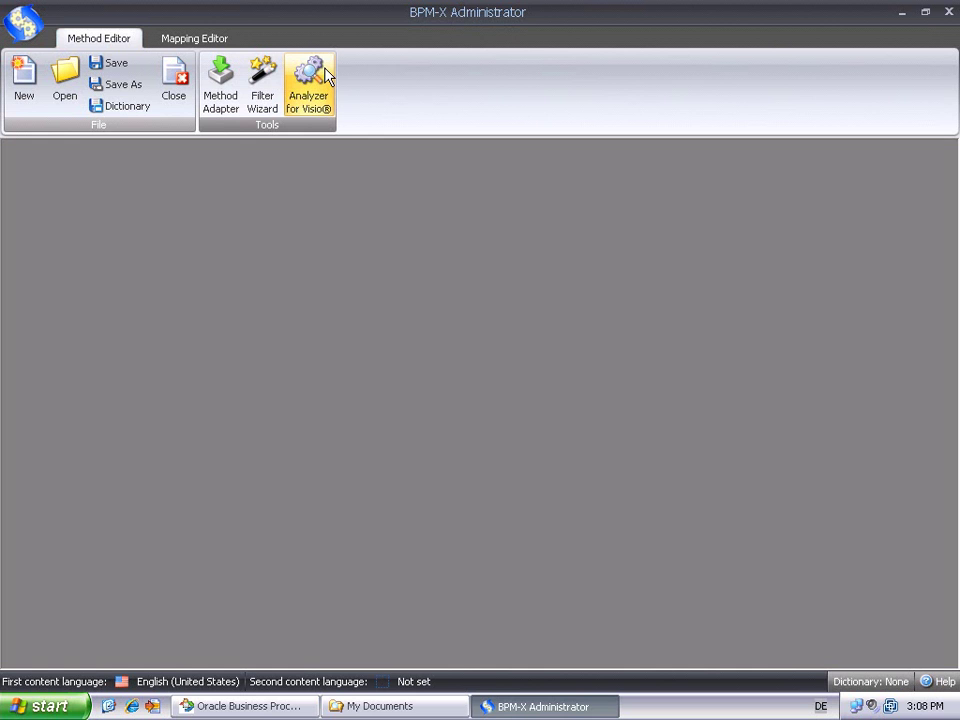
- Analyze the Visio file Native_Visio_flowcharts.vdx from the Desktop into the method file NatVis.xmf in the Methods folder
{"action": "left_click", "coordinate": [310, 82]}
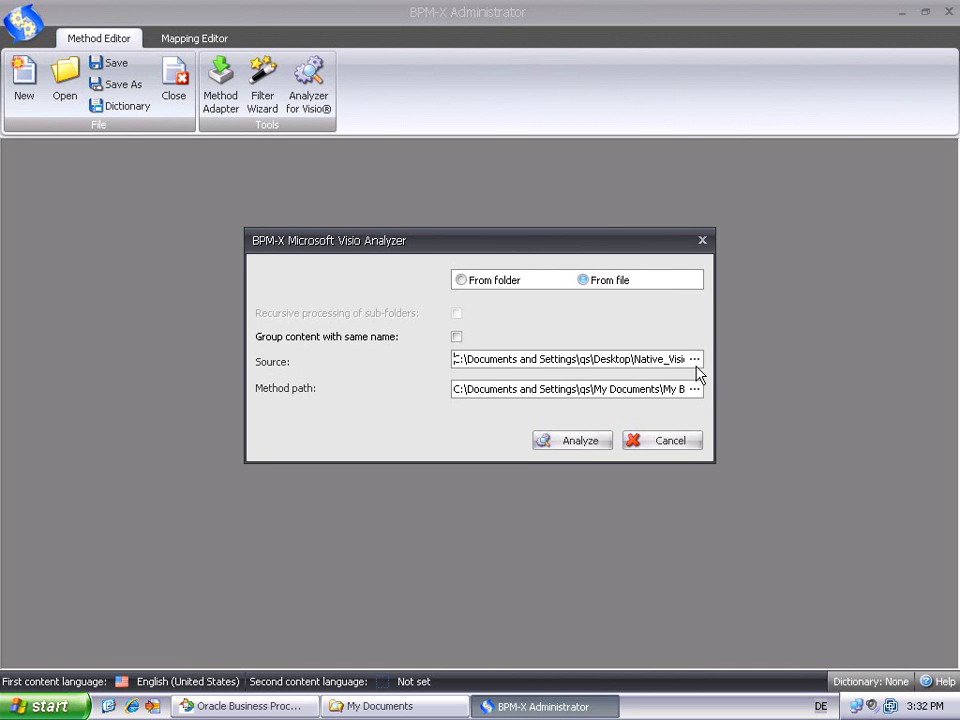
{"action": "left_click", "coordinate": [694, 360]}
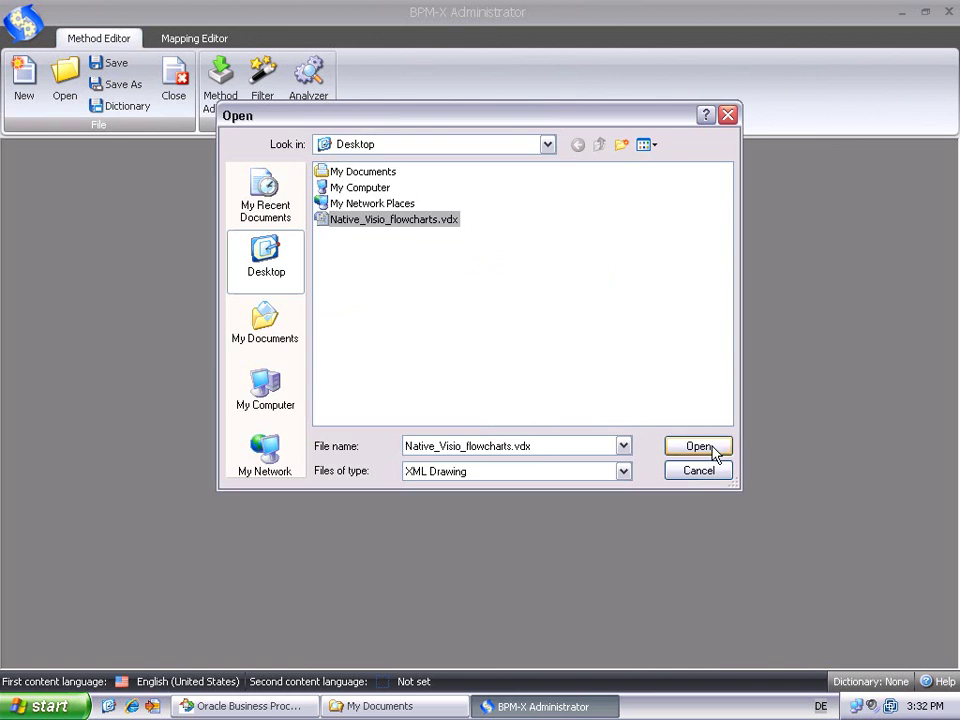
{"action": "left_click", "coordinate": [710, 447]}
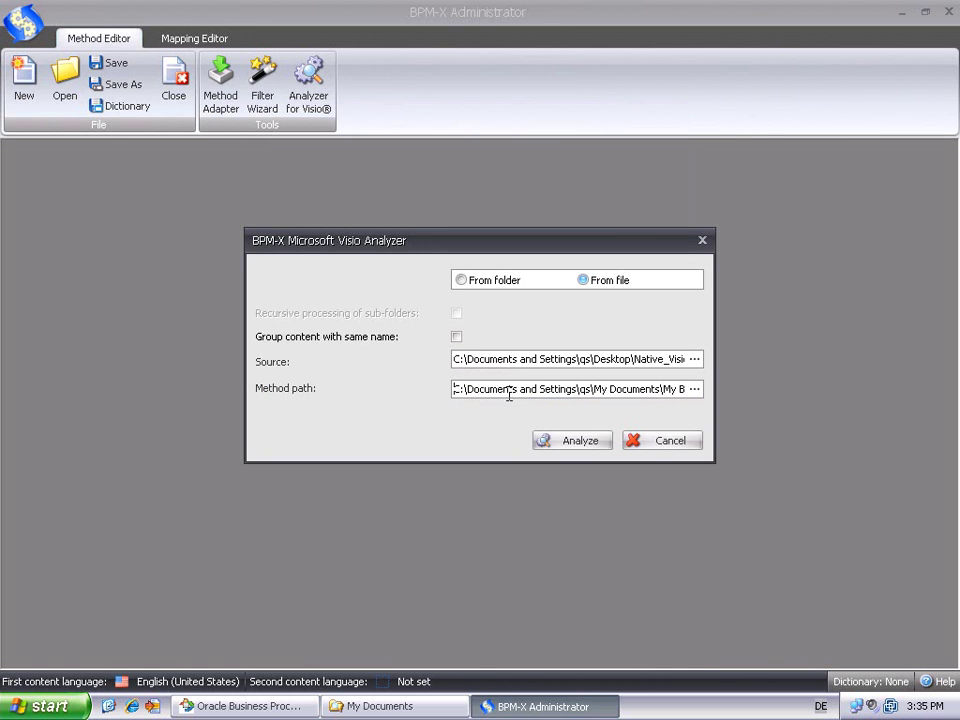
{"action": "left_click", "coordinate": [697, 393]}
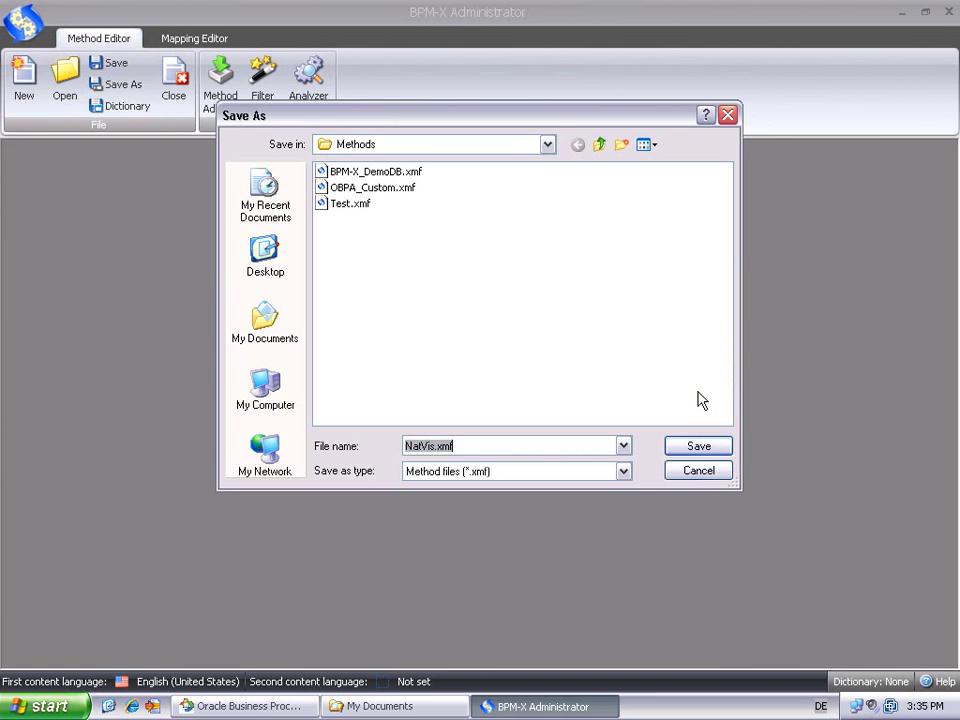
{"action": "left_click", "coordinate": [425, 445]}
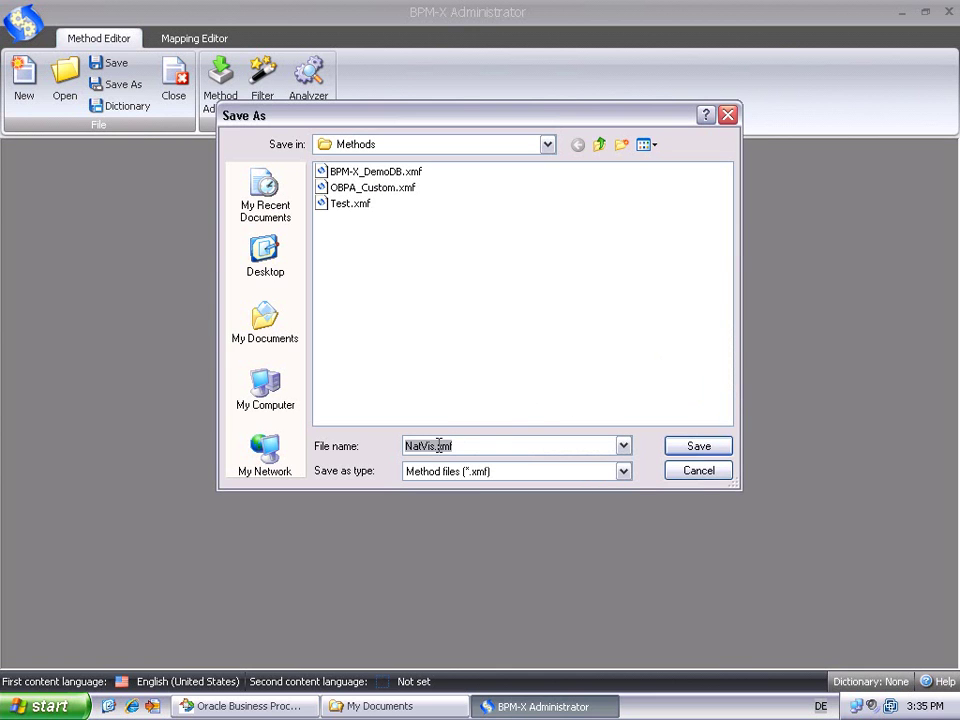
{"action": "left_click", "coordinate": [695, 446]}
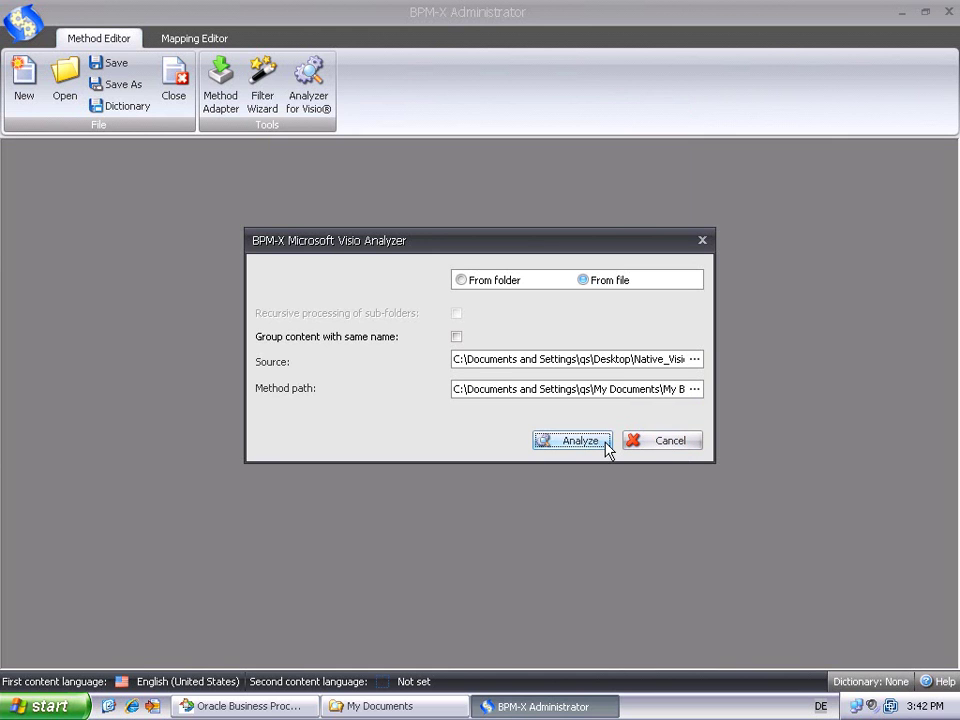
{"action": "left_click", "coordinate": [578, 441]}
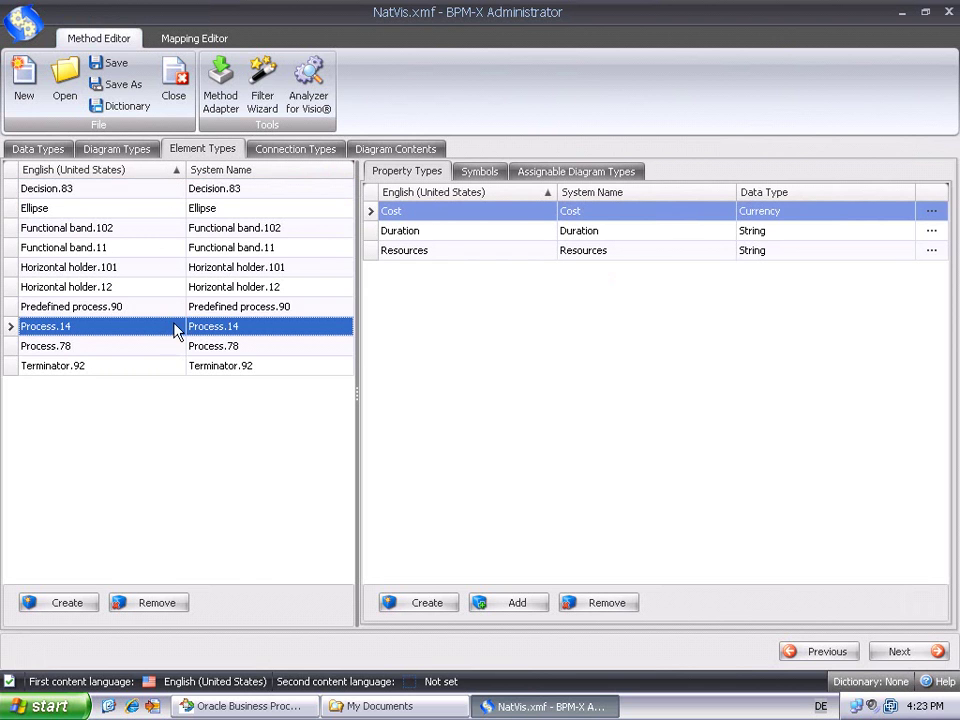
- Review the symbols of element type Process.14, the connection types and the diagram contents of the NatVis method
{"action": "left_click", "coordinate": [489, 174]}
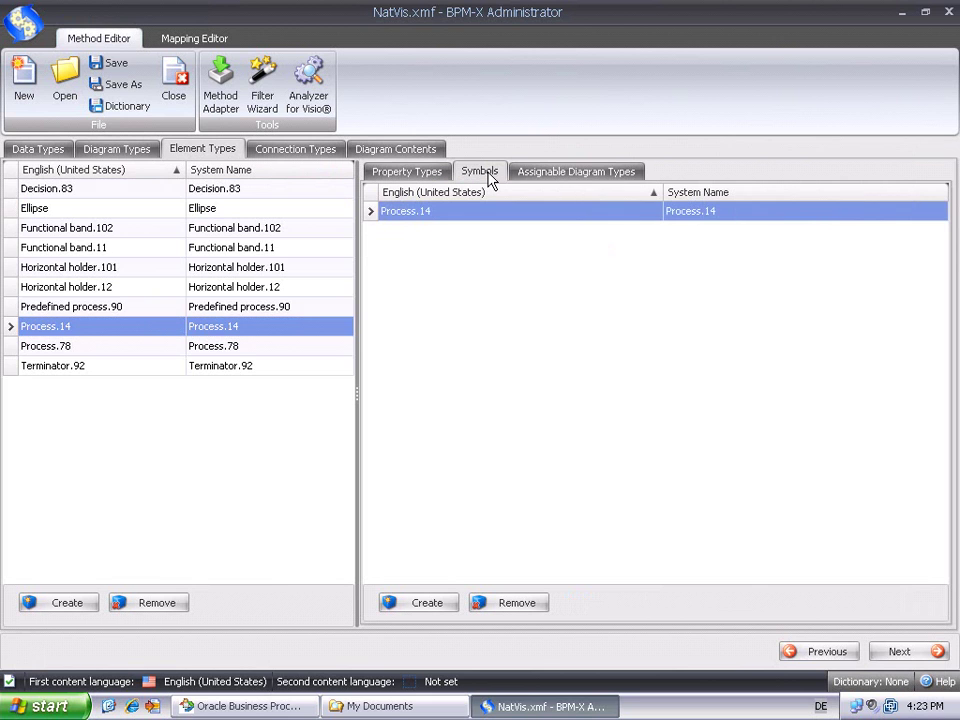
{"action": "left_click", "coordinate": [292, 150]}
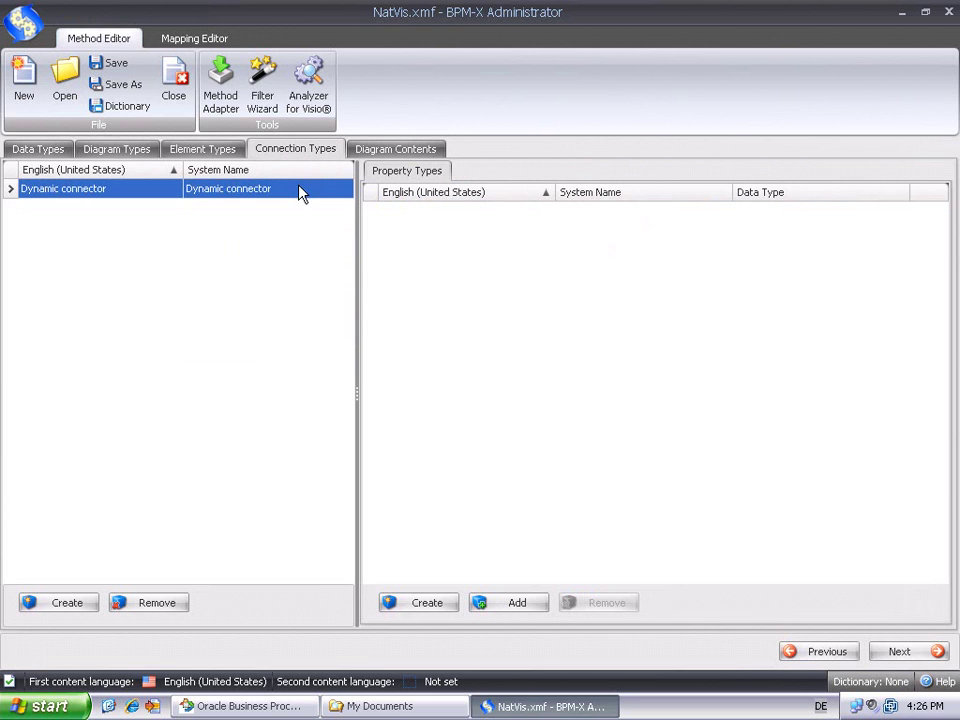
{"action": "left_click", "coordinate": [365, 152]}
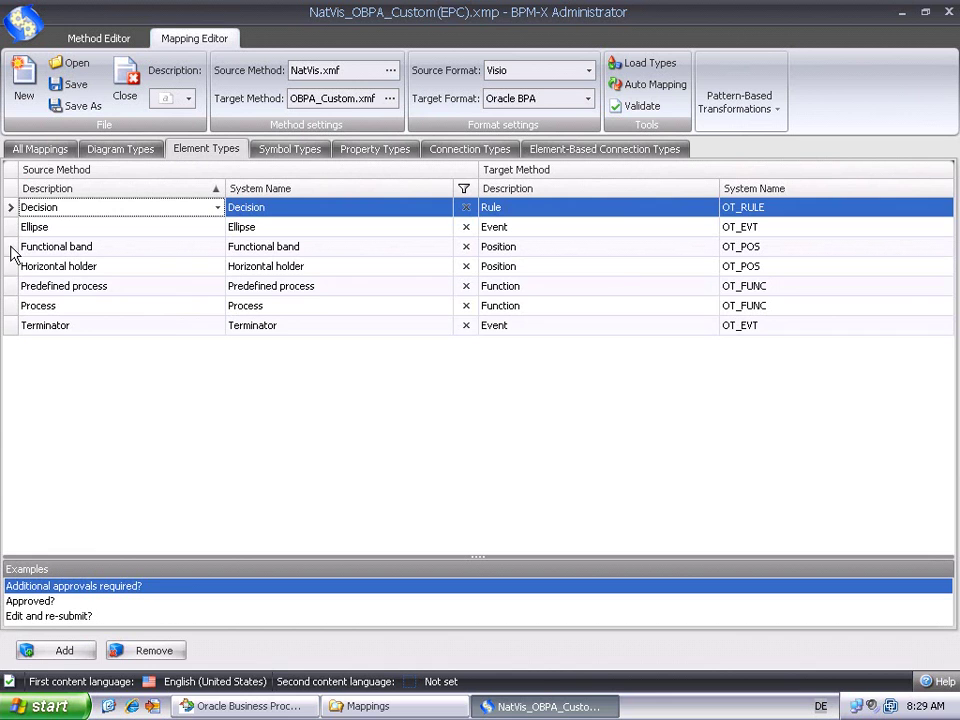
- Inspect the Process element mapping and the Cost and Resources property mappings between NatVis.xmf and OBPA_Custom.xmf
{"action": "left_click", "coordinate": [14, 308]}
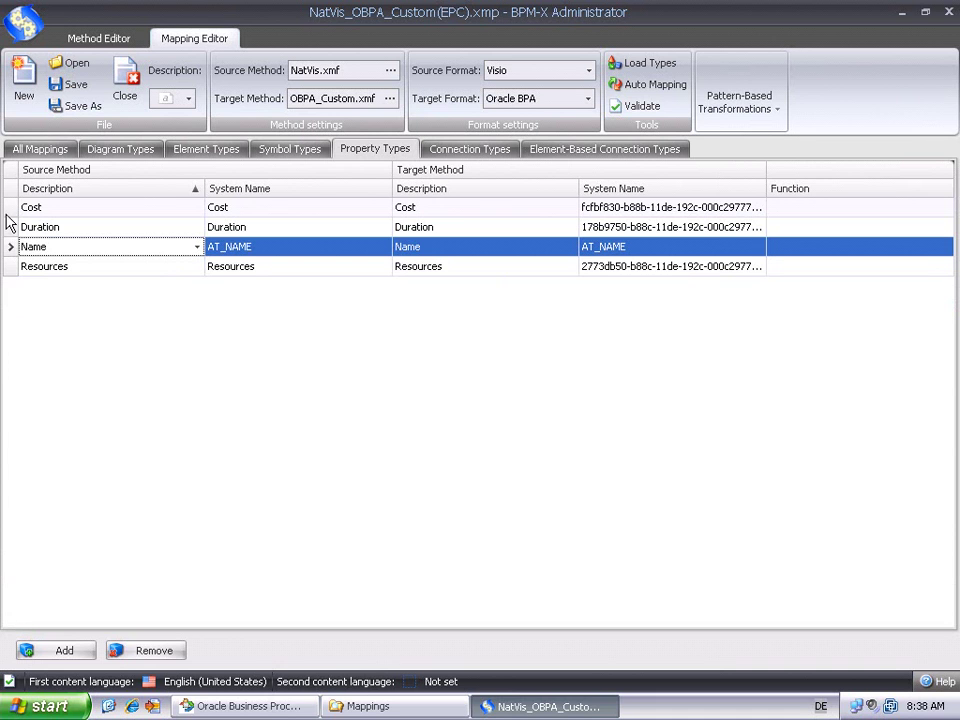
{"action": "left_click", "coordinate": [10, 210]}
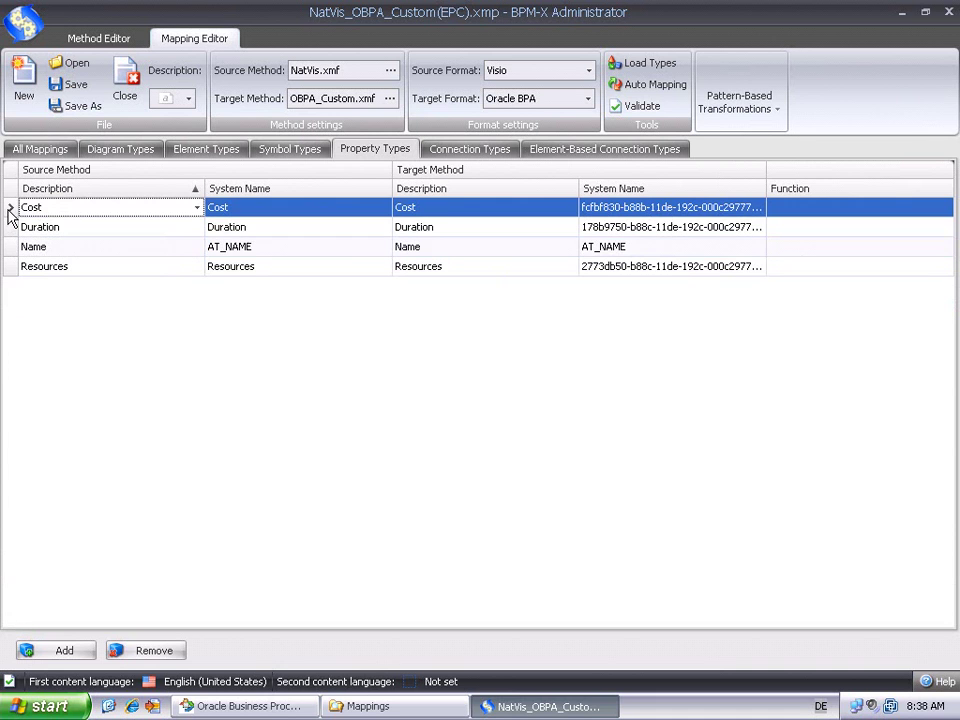
{"action": "left_click", "coordinate": [12, 268]}
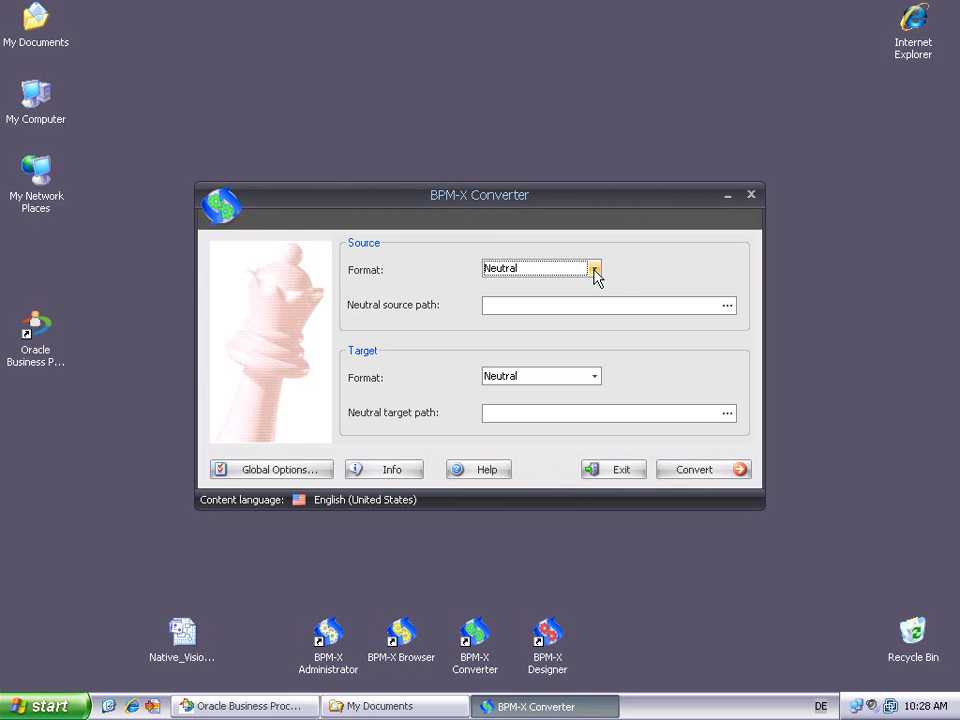
- Set the conversion source format to Visio and enable AutoConnect in the Visio options
{"action": "left_click", "coordinate": [594, 270]}
{"action": "scroll", "coordinate": [544, 332], "scroll_direction": "down", "scroll_amount": 1}
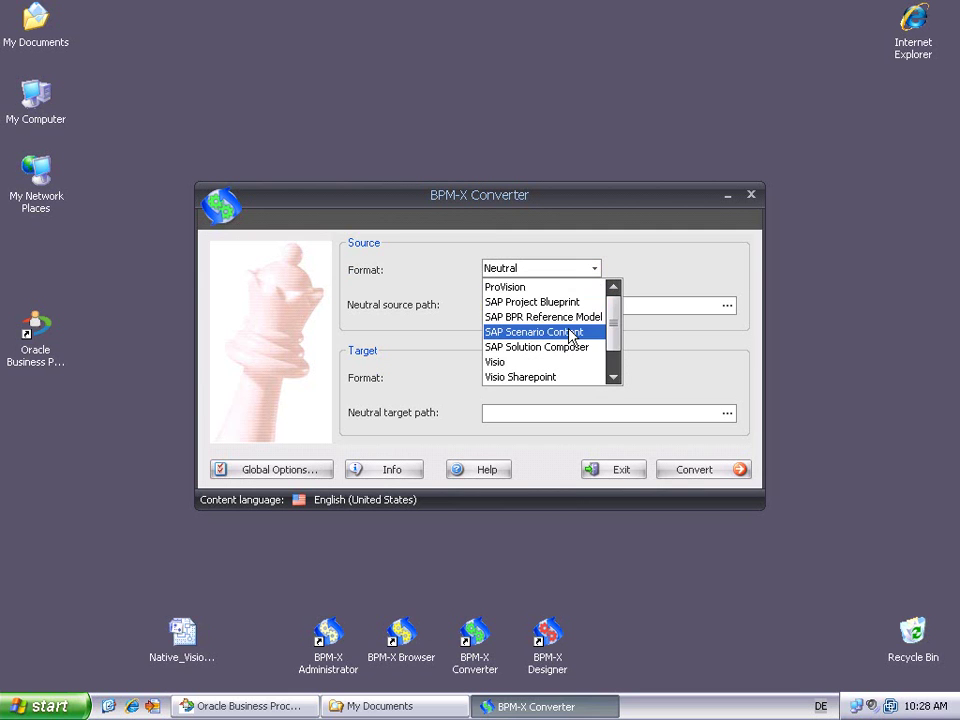
{"action": "left_click", "coordinate": [524, 362]}
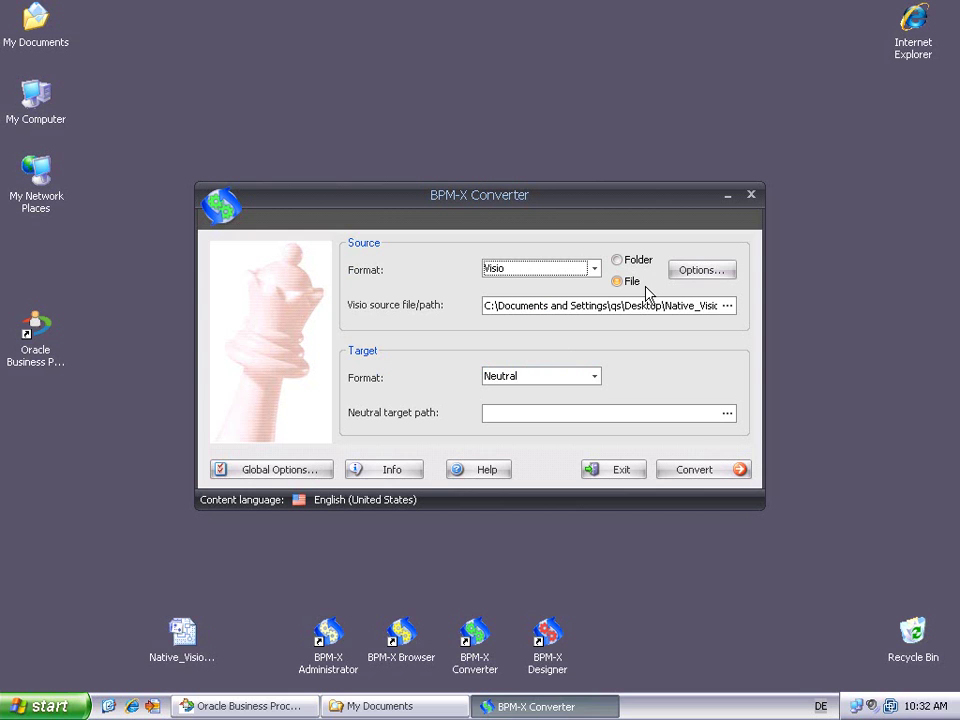
{"action": "left_click", "coordinate": [728, 276]}
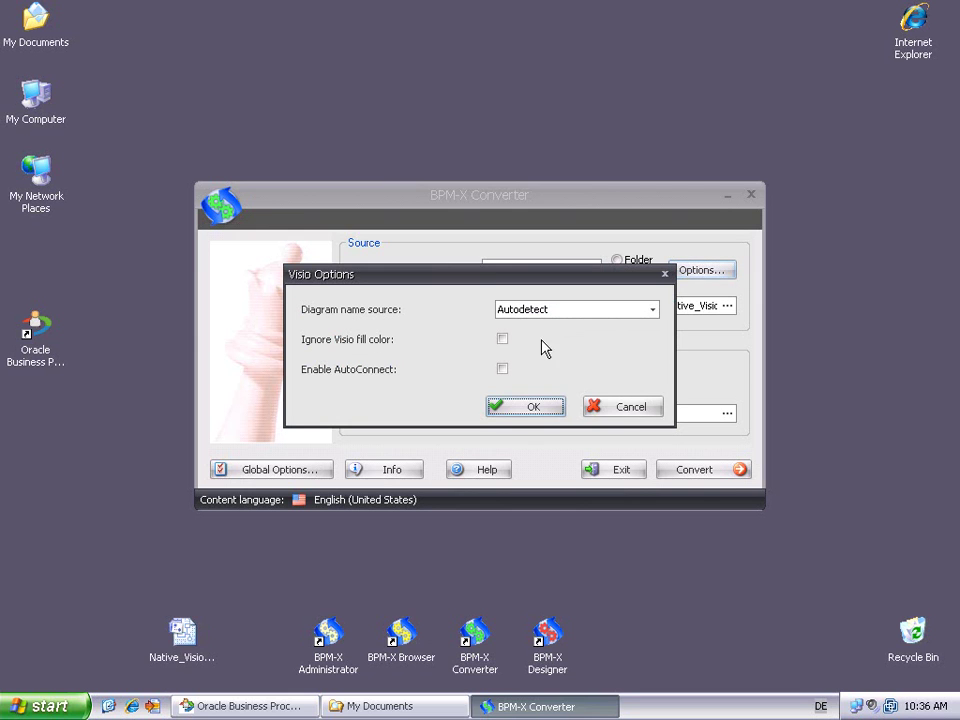
{"action": "left_click", "coordinate": [502, 369]}
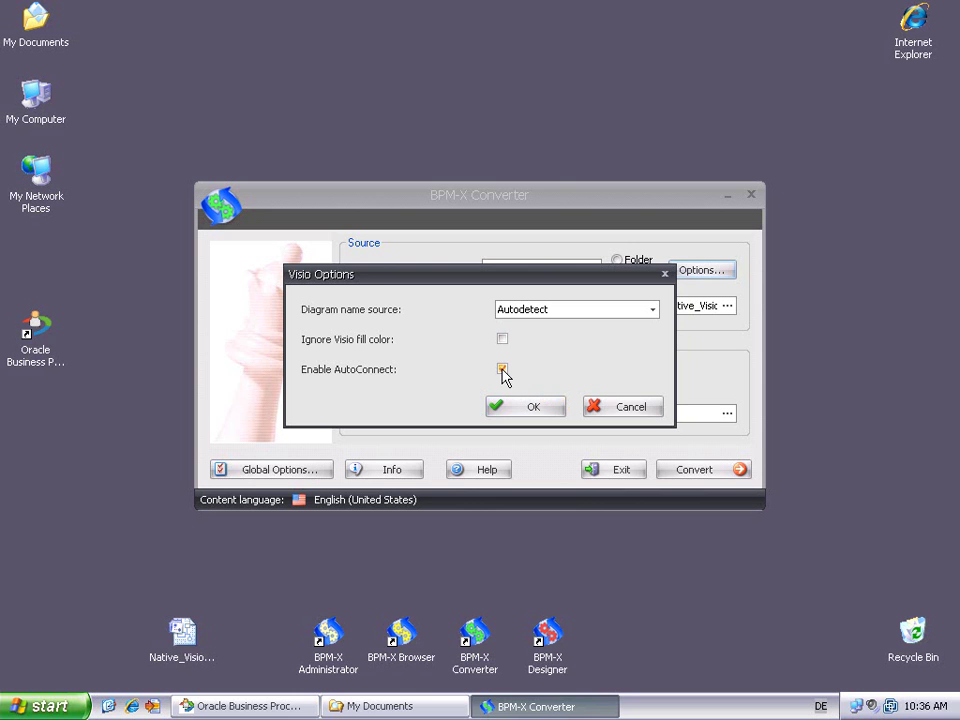
{"action": "left_click", "coordinate": [535, 412]}
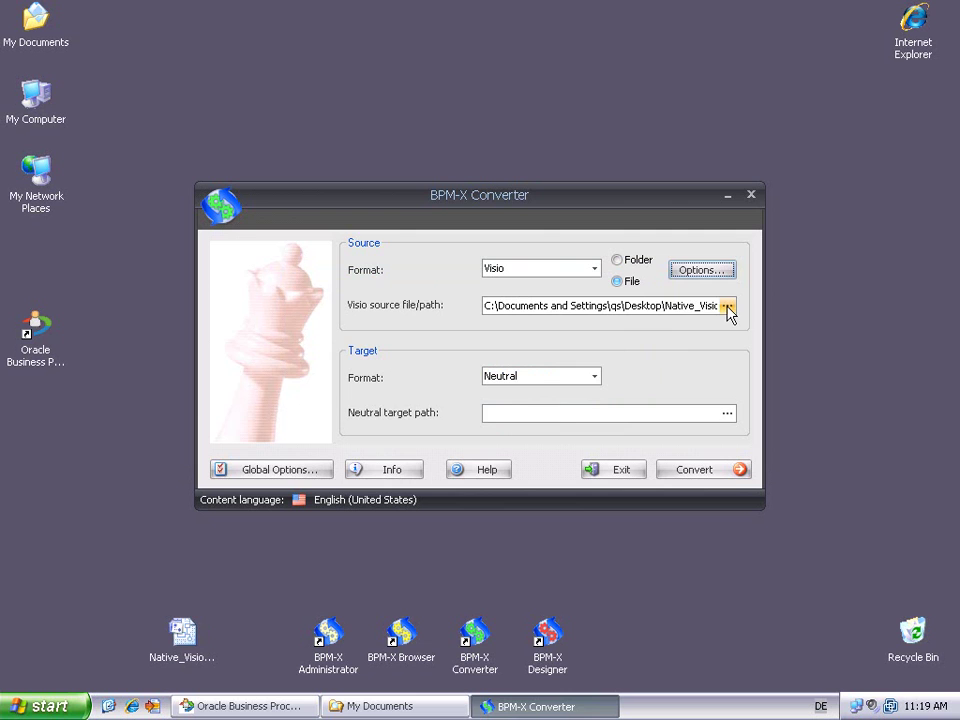
- Choose Native_Visio_flowcharts.vdx on the Desktop as the Visio source file
{"action": "left_click", "coordinate": [728, 306]}
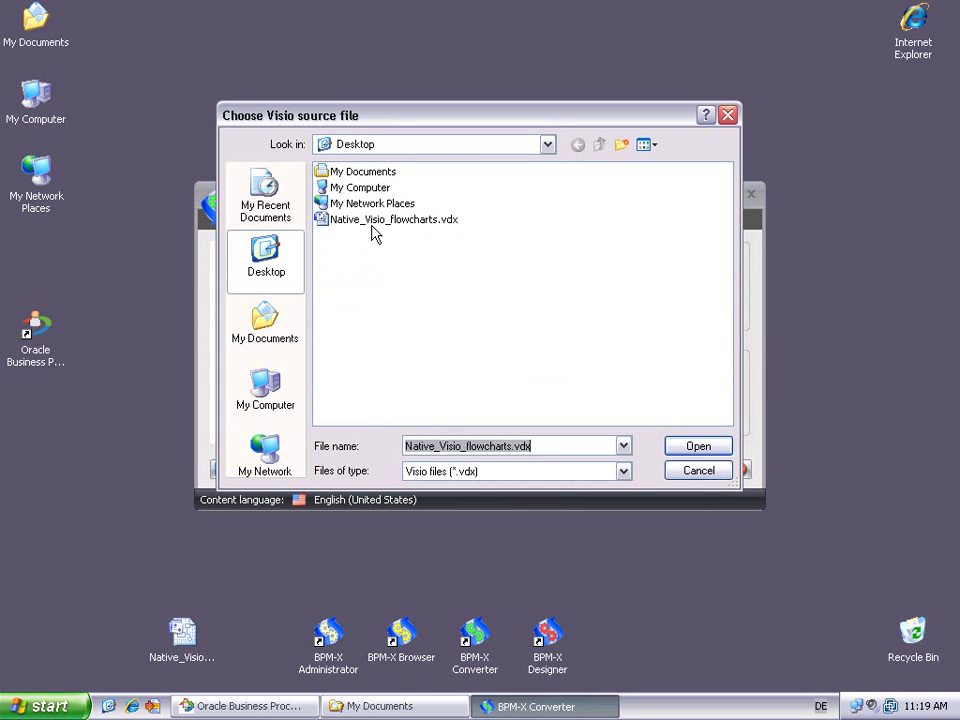
{"action": "left_click", "coordinate": [369, 222]}
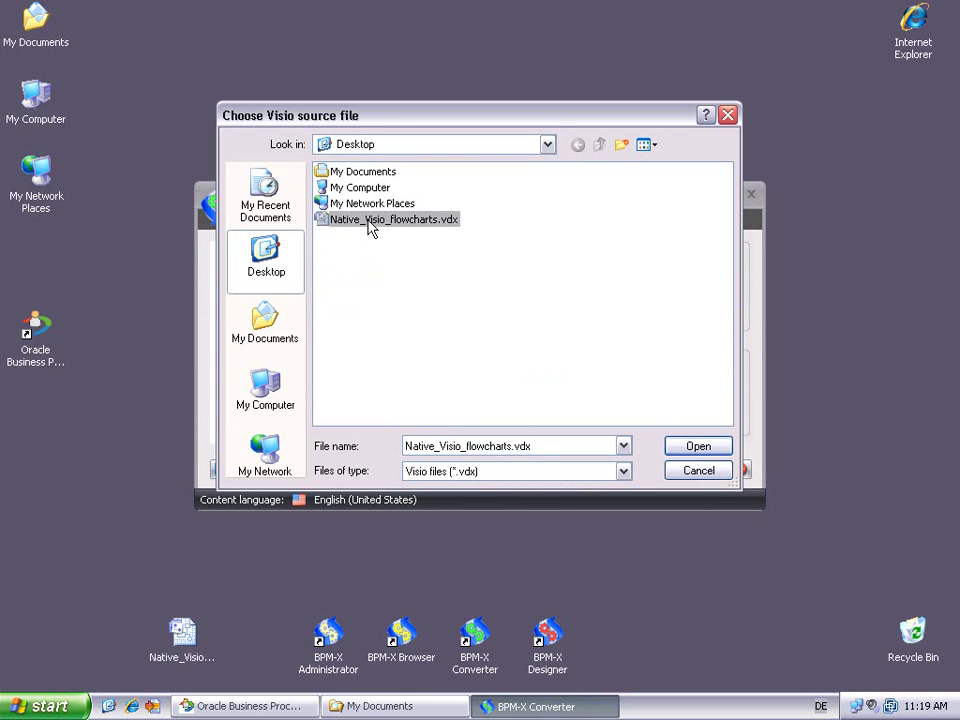
{"action": "left_click", "coordinate": [684, 447]}
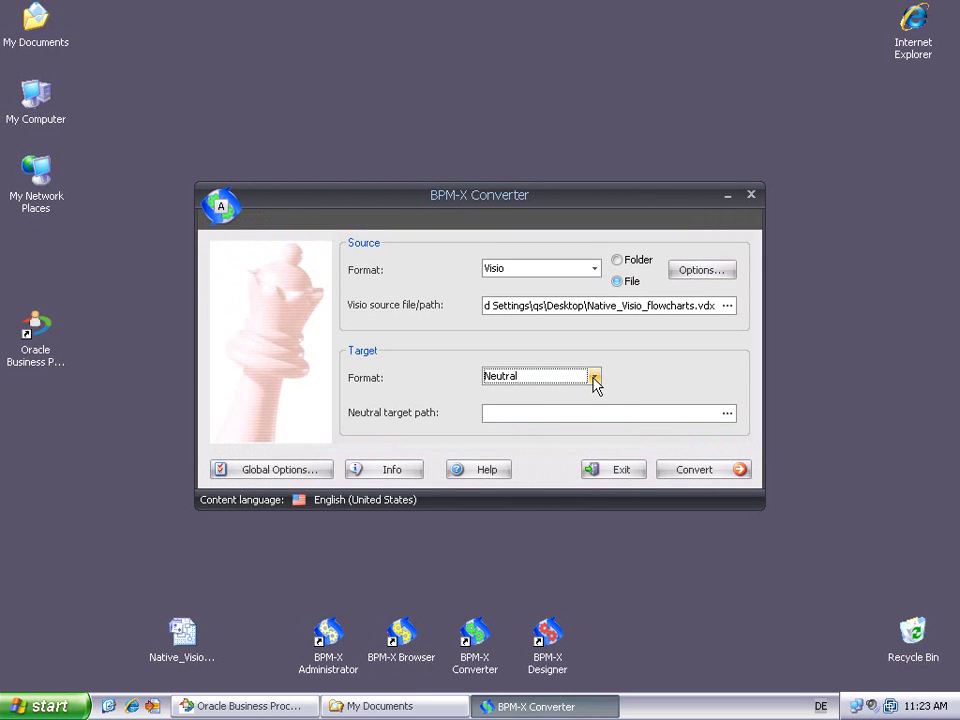
- Set the target format to Oracle BPA with Native_Visio_flowcharts_EPC.xml on the Desktop as the output file
{"action": "left_click", "coordinate": [594, 378]}
{"action": "left_click", "coordinate": [552, 428]}
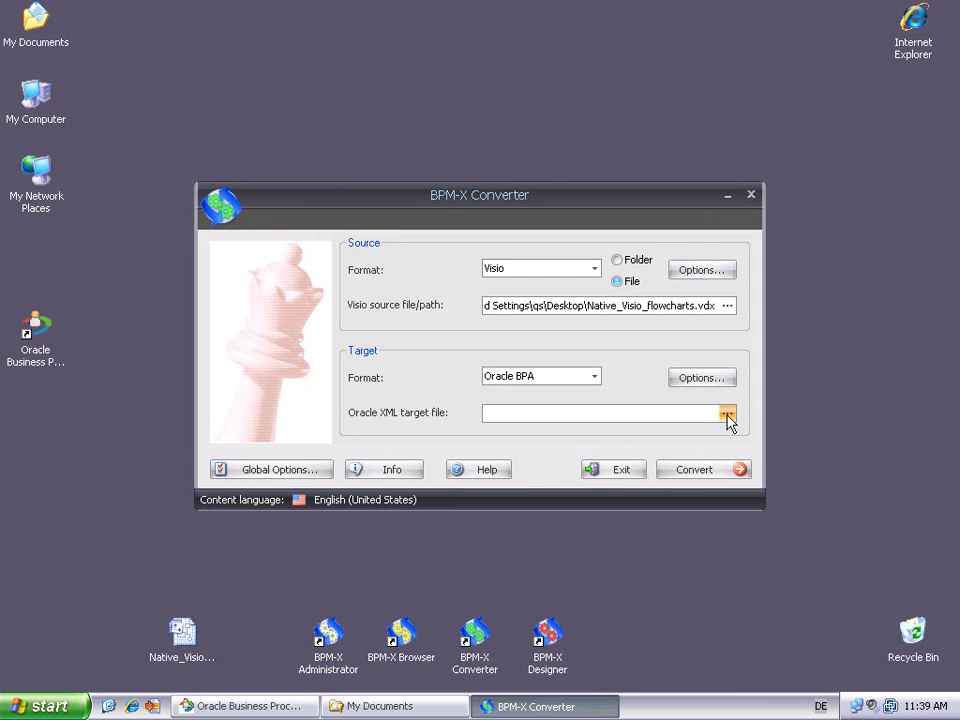
{"action": "left_click", "coordinate": [727, 414]}
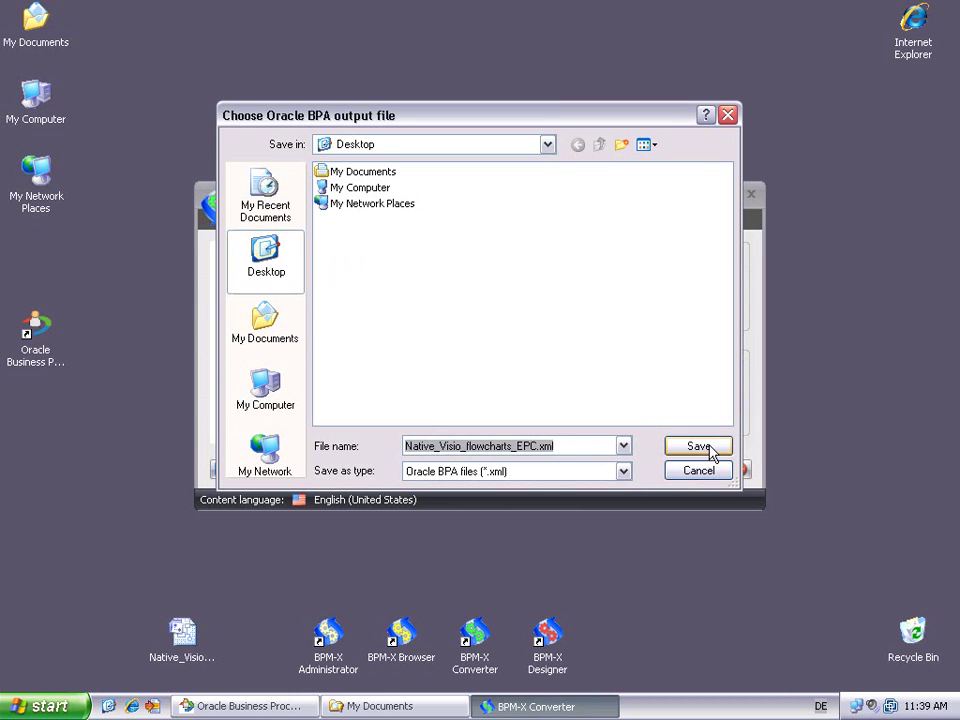
{"action": "left_click", "coordinate": [709, 448]}
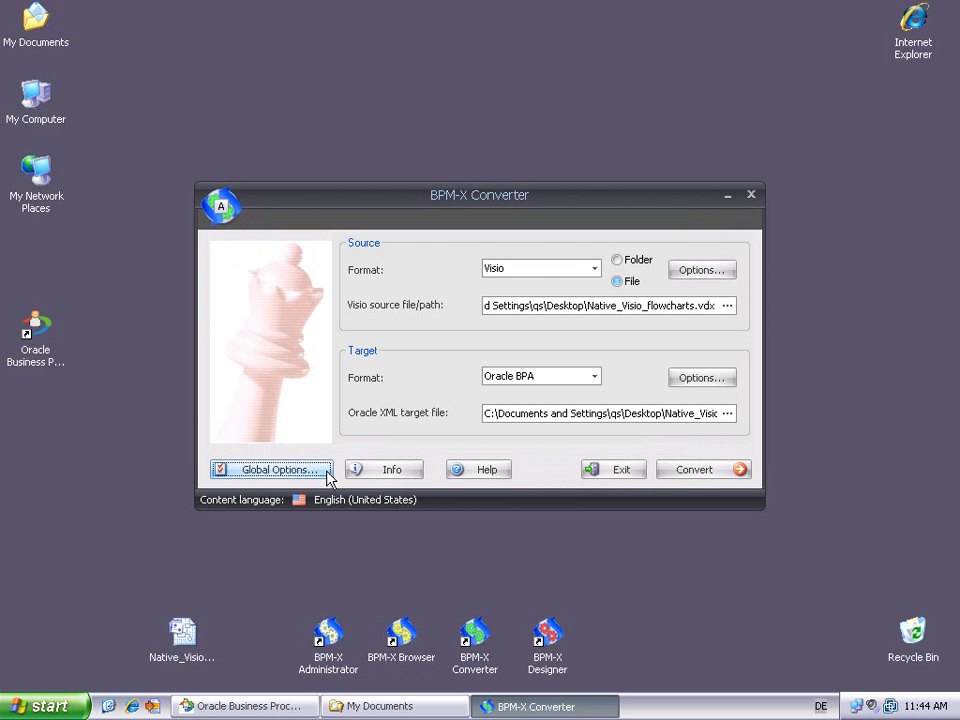
- Choose NatVis_OBPA_Custom(EPC).xmp as the mapping file in the global options and run the conversion
{"action": "left_click", "coordinate": [272, 469]}
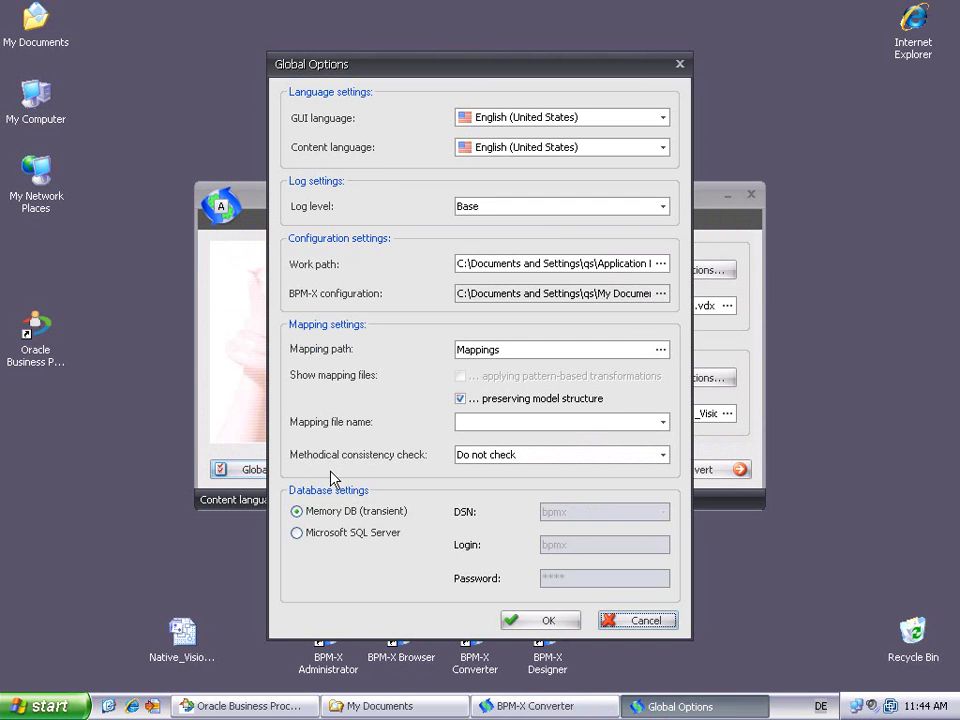
{"action": "left_click", "coordinate": [661, 423]}
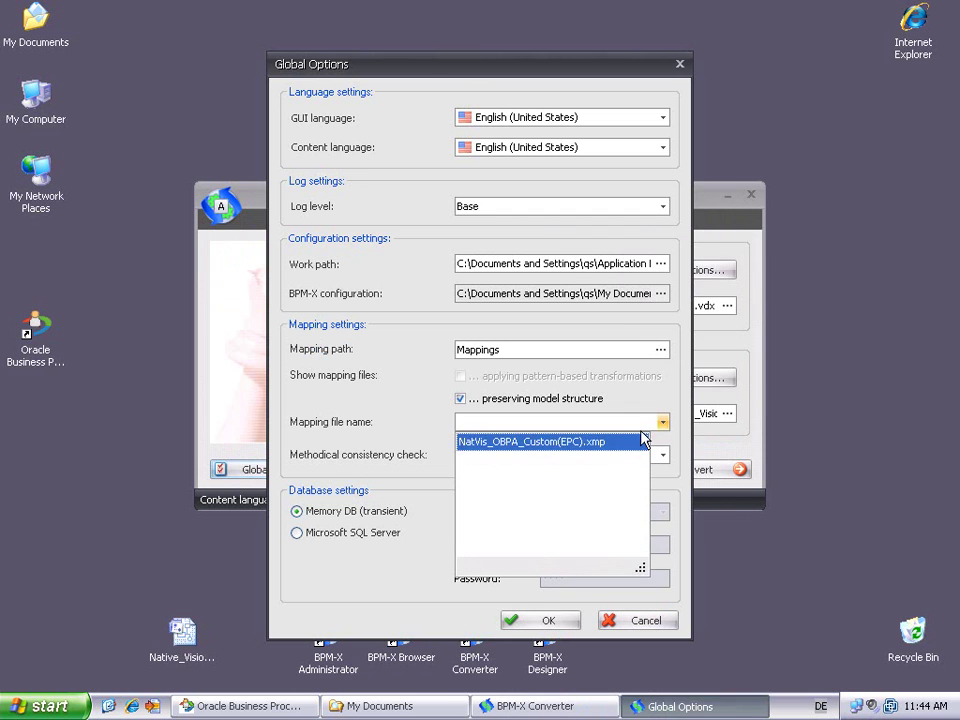
{"action": "left_click", "coordinate": [612, 444]}
{"action": "left_click", "coordinate": [550, 620]}
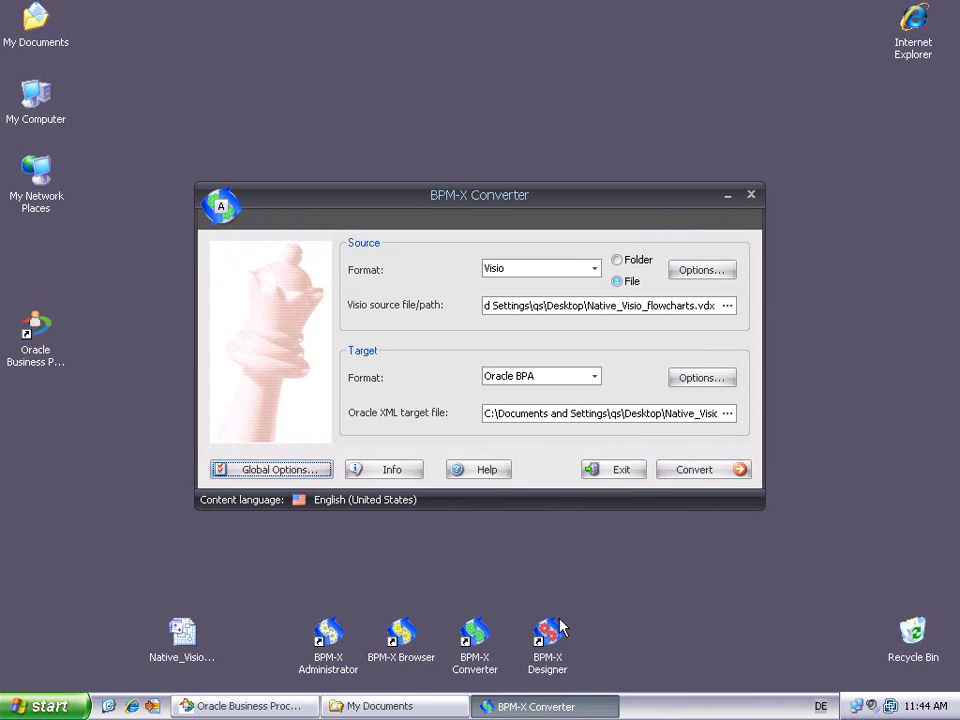
{"action": "left_click", "coordinate": [726, 479]}
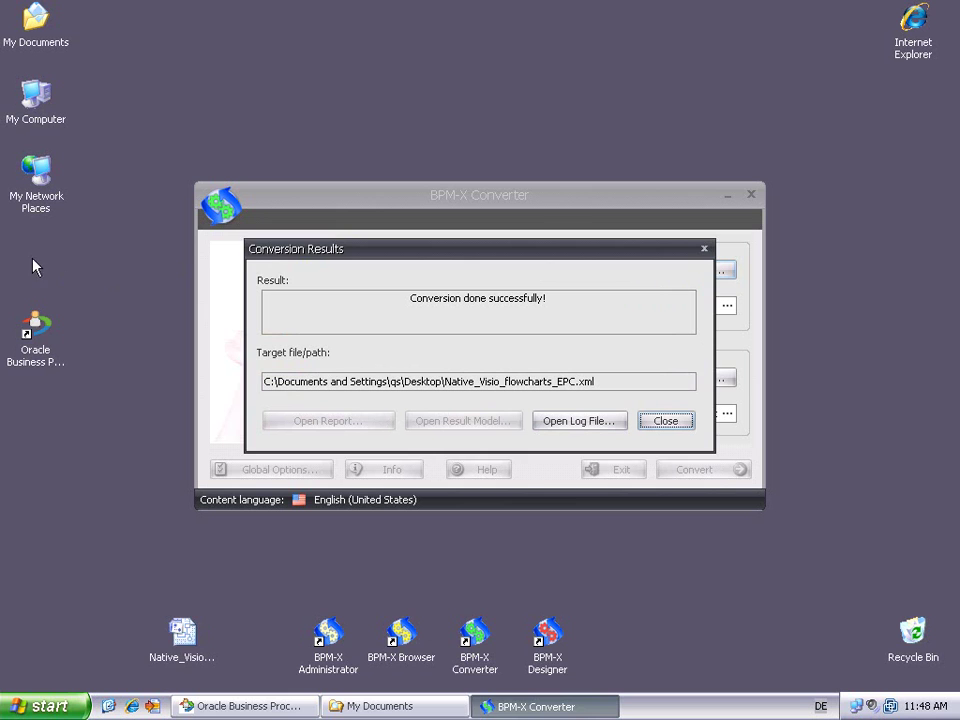
- Switch to Oracle Business Process Architect and import Native_Visio_flowcharts_EPC.xml into the Main group of 00-EPC, using the Check and import setting
{"action": "left_click", "coordinate": [34, 262]}
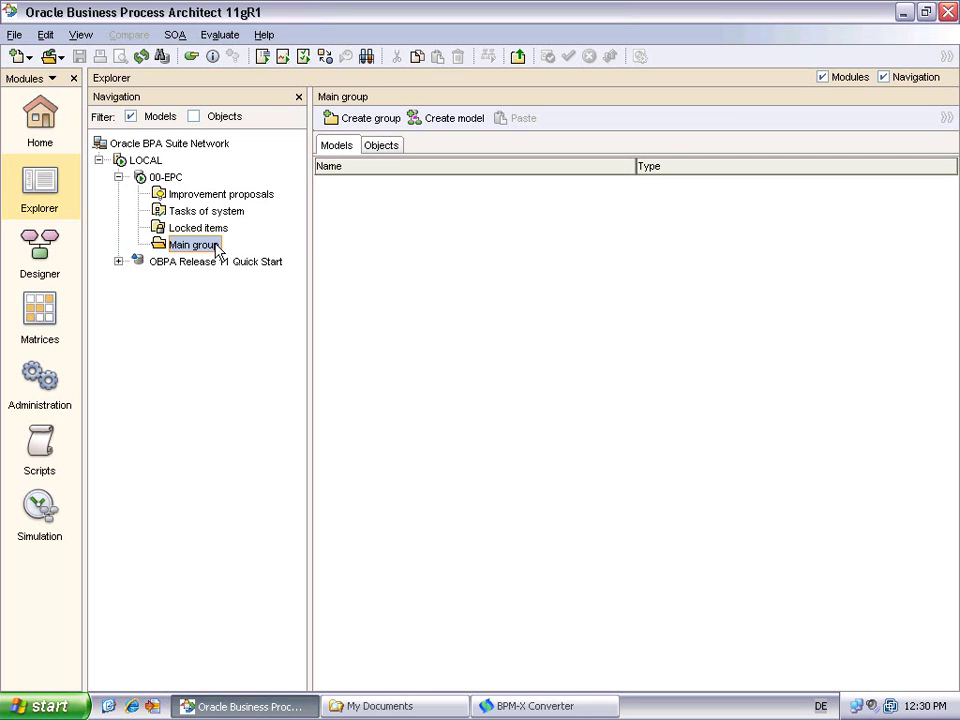
{"action": "right_click", "coordinate": [216, 245]}
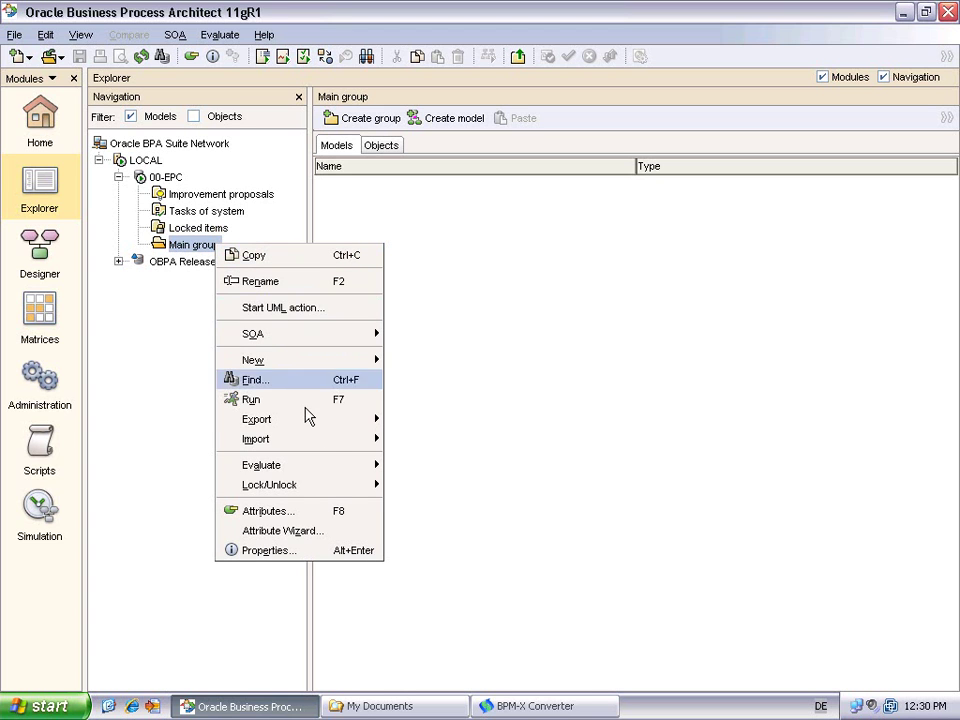
{"action": "mouse_move", "coordinate": [369, 444]}
{"action": "left_click", "coordinate": [424, 478]}
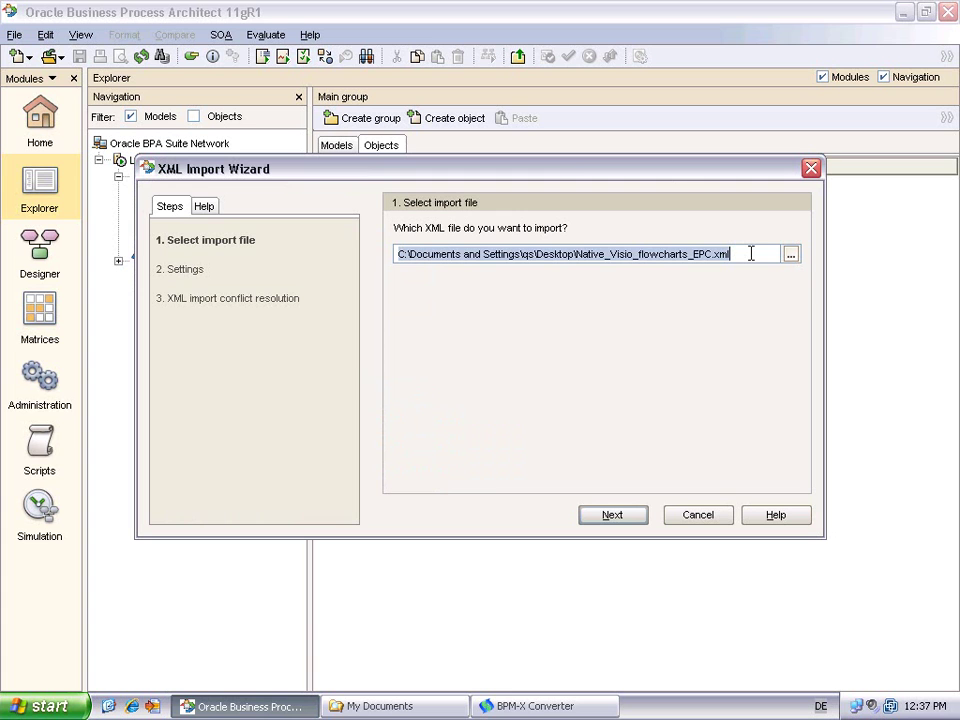
{"action": "left_click", "coordinate": [614, 516]}
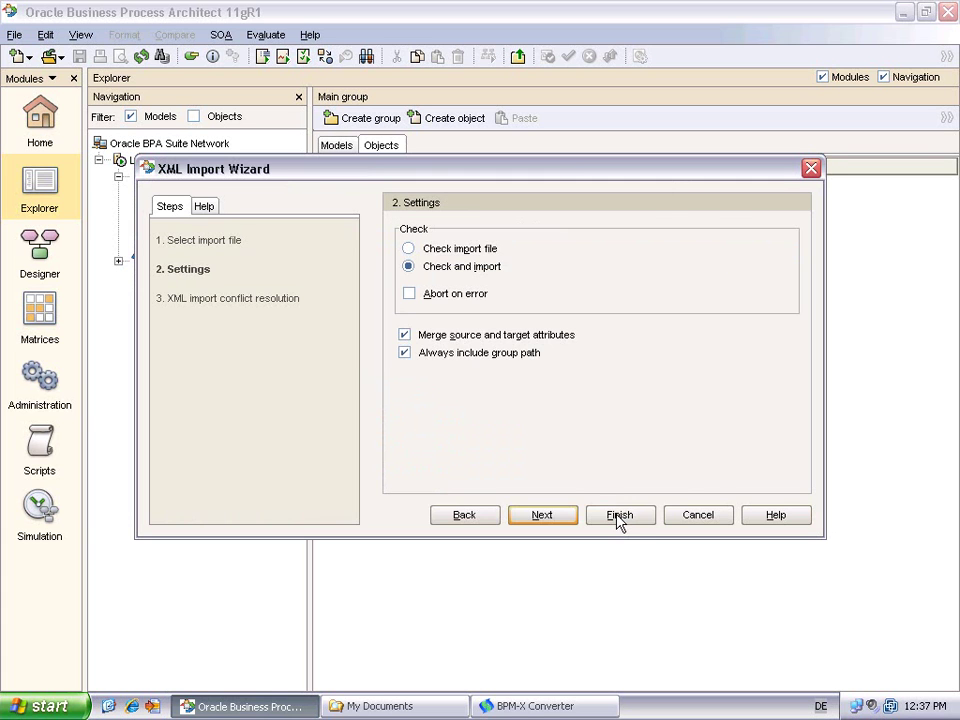
{"action": "left_click", "coordinate": [616, 517]}
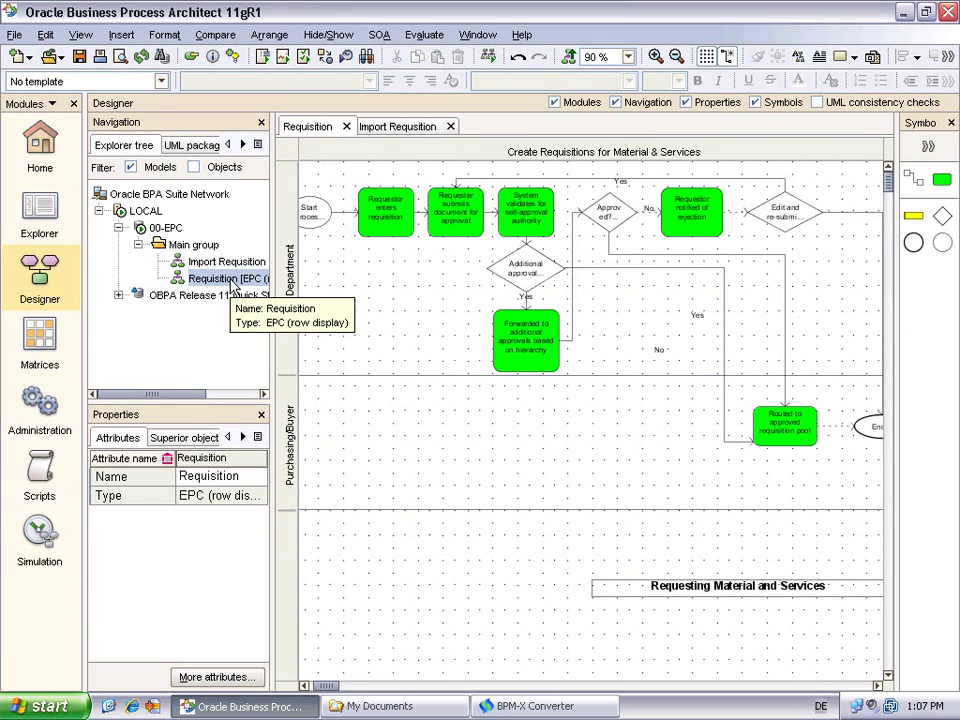
- Examine the Cost, Duration and Resources attributes of the "Routed to approved requisition pool" function in the Requisition model
{"action": "left_click", "coordinate": [724, 352]}
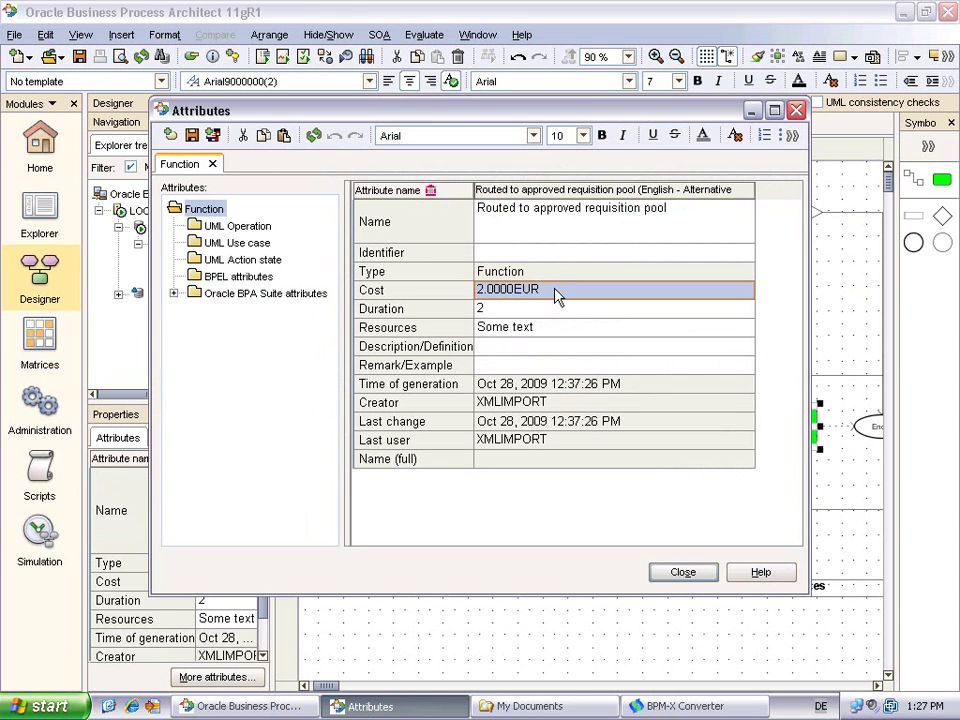
{"action": "left_click", "coordinate": [553, 311]}
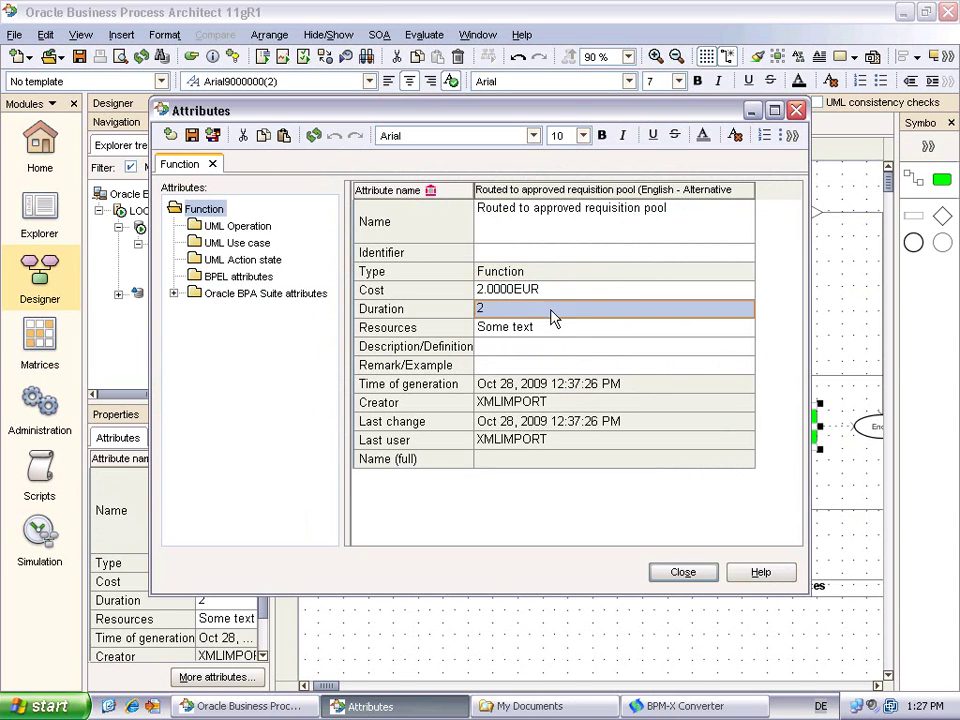
{"action": "left_click", "coordinate": [551, 331]}
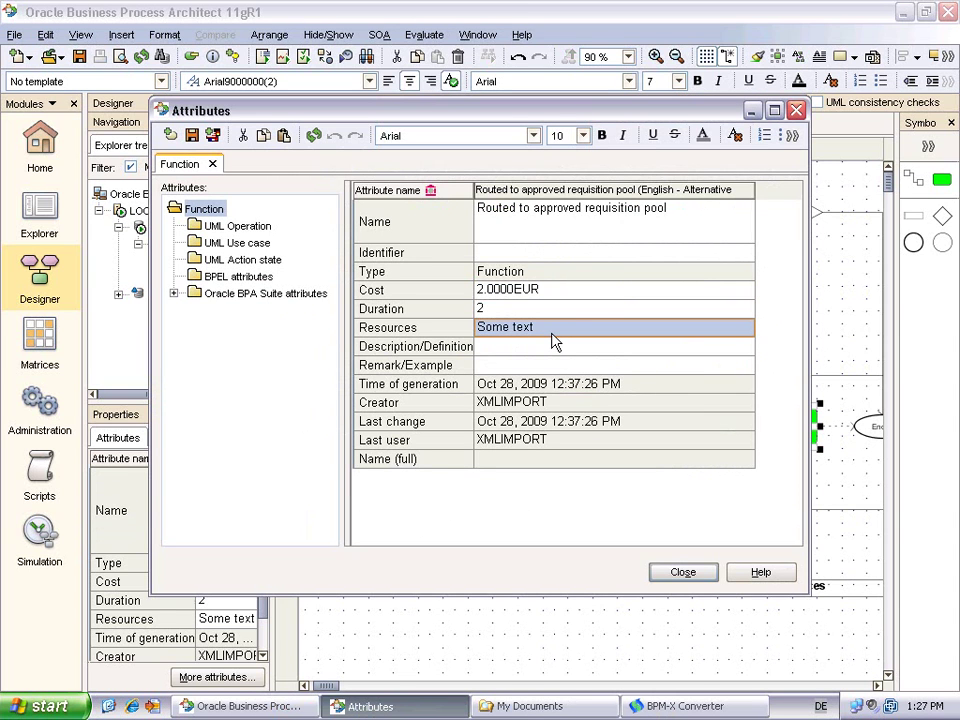